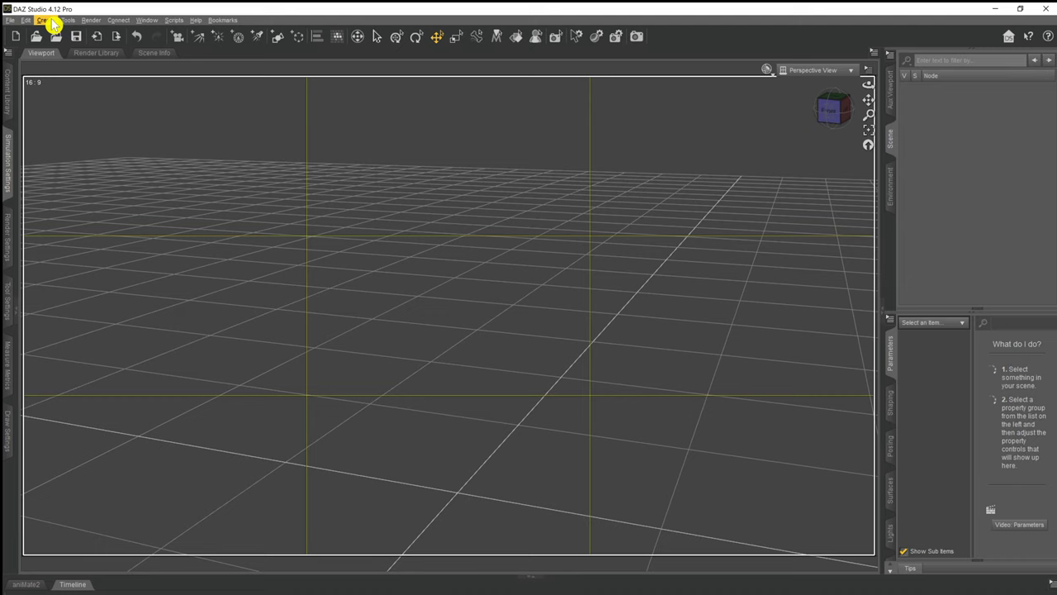
# Create a Plane primitive that is 50 ft in size with 1 division.
pyautogui.click(45, 20)
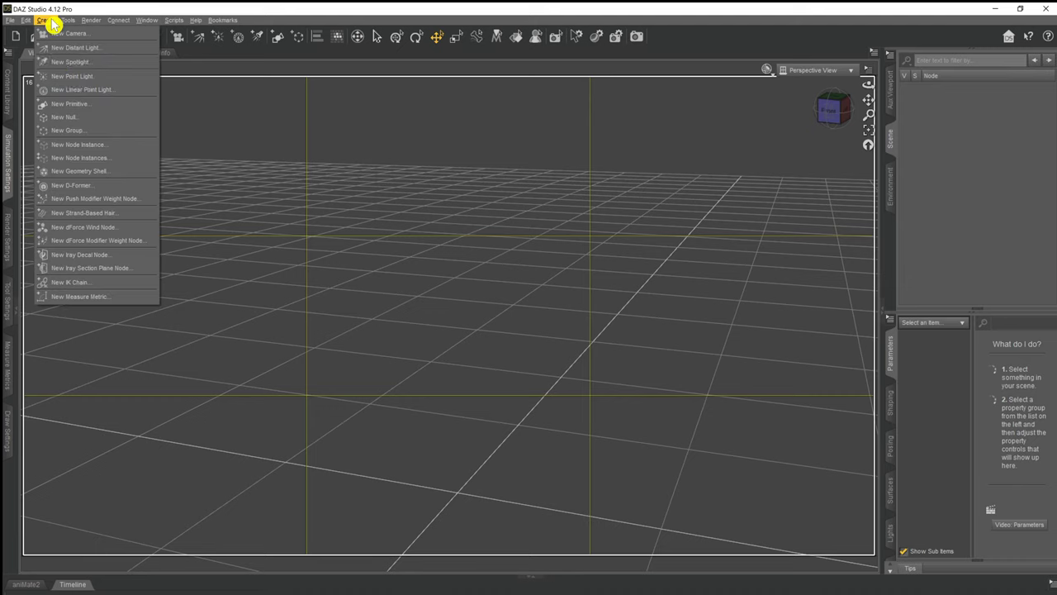
pyautogui.click(115, 111)
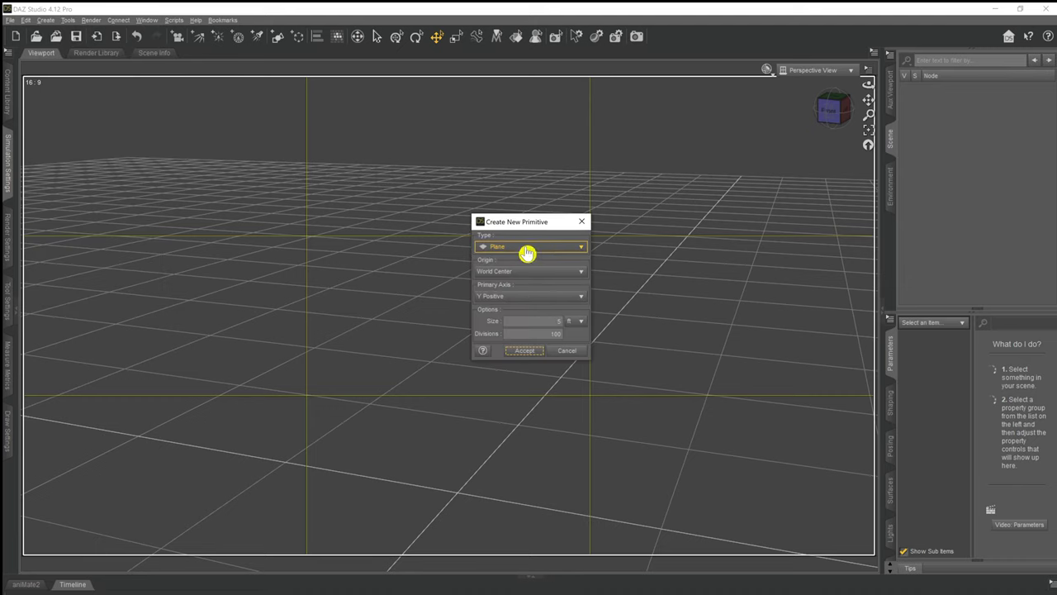
pyautogui.click(533, 248)
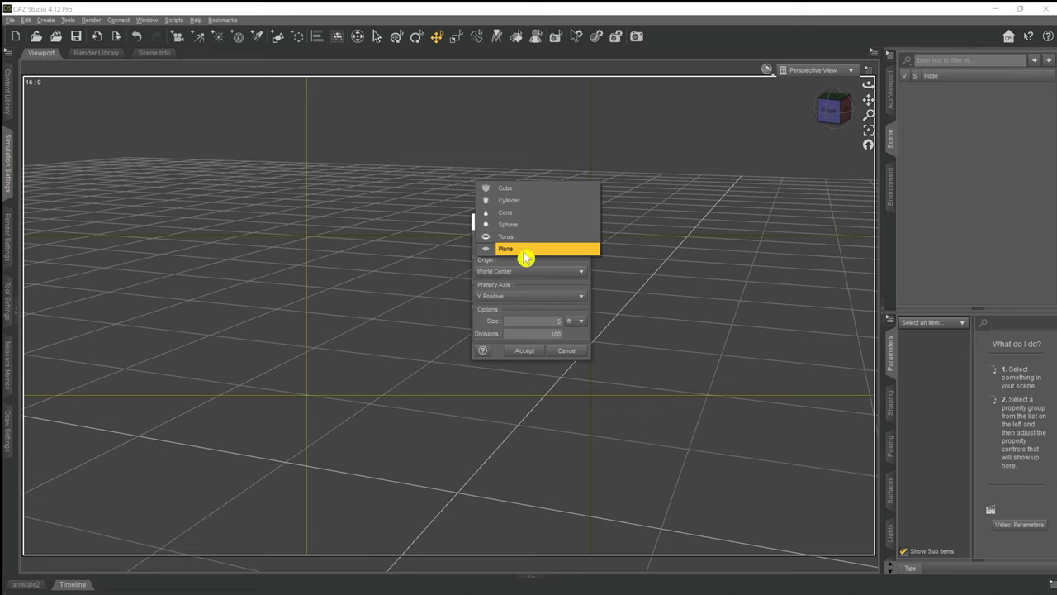
pyautogui.click(524, 252)
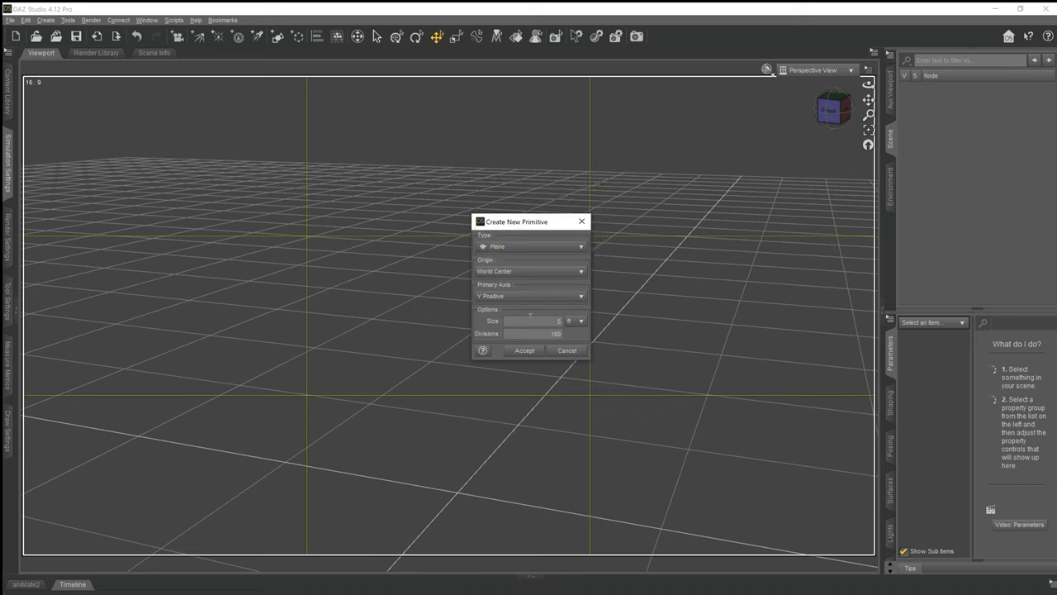
pyautogui.click(560, 320)
pyautogui.write('50')
pyautogui.press('Tab')
pyautogui.write('1')
pyautogui.click(516, 309)
pyautogui.doubleClick(558, 334)
pyautogui.click(525, 354)
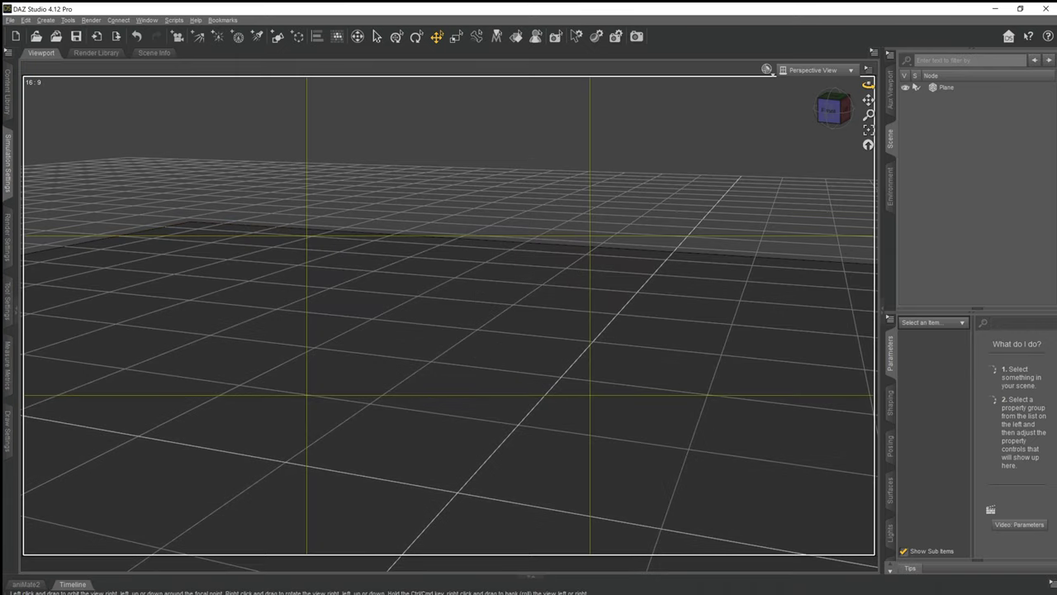
# Rename the new Plane to 'Floor' in the Scene pane.
pyautogui.moveTo(868, 84); pyautogui.dragTo(793, 84)
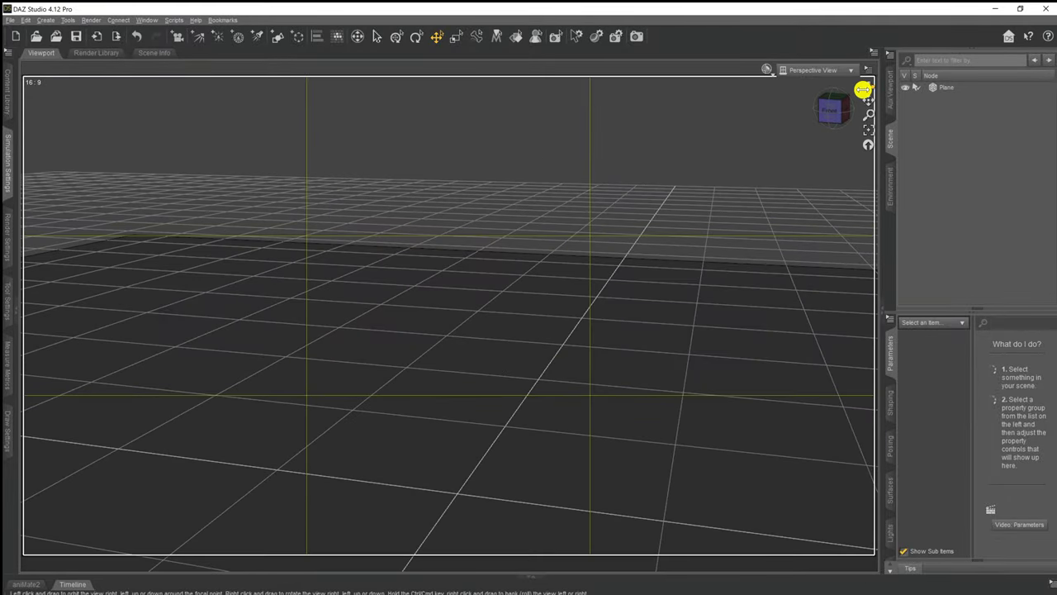
pyautogui.click(946, 88)
pyautogui.click(943, 86)
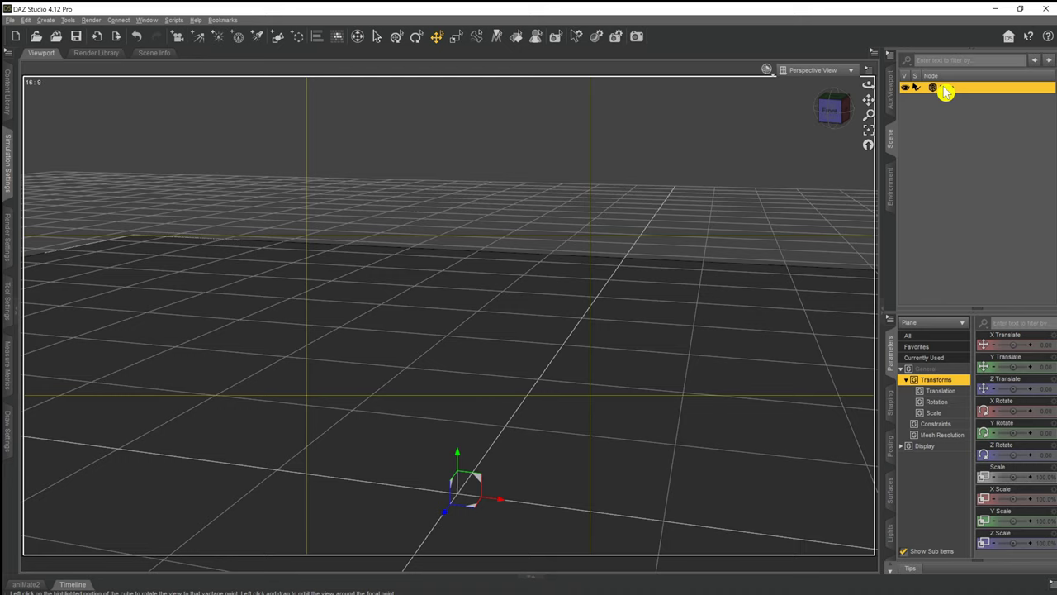
pyautogui.write('Floor')
pyautogui.press('Return')
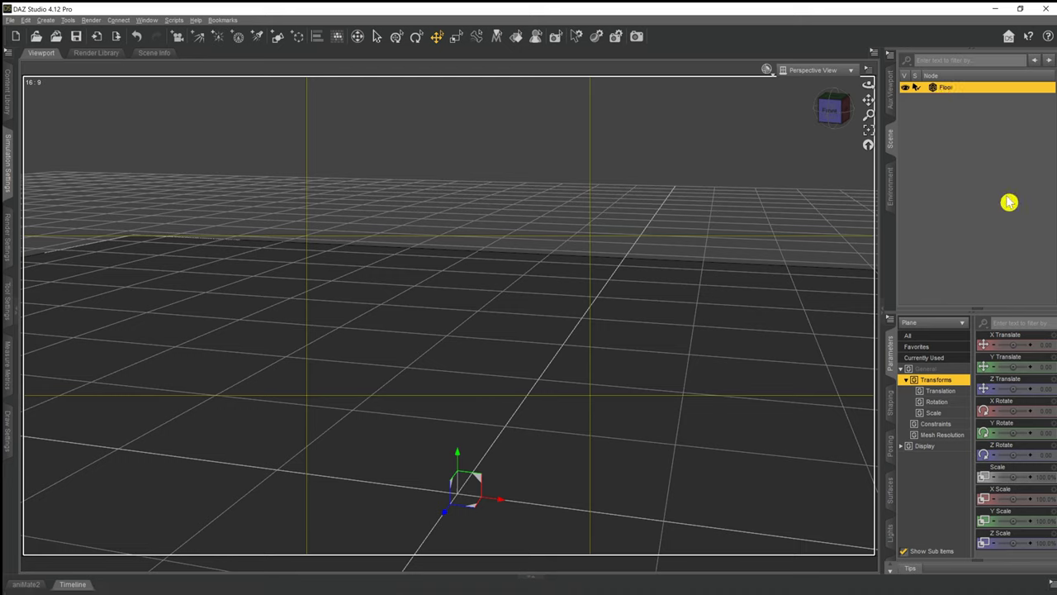
# Give the Floor's Default surface a dark grey base colour and Glossy Layered Weight 0.
pyautogui.click(991, 403)
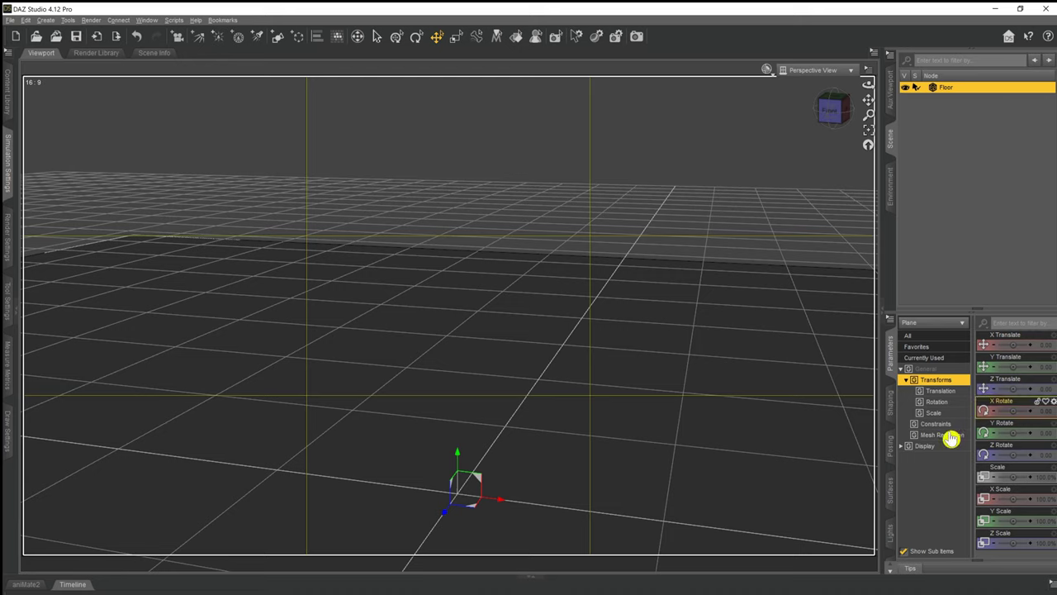
pyautogui.click(891, 492)
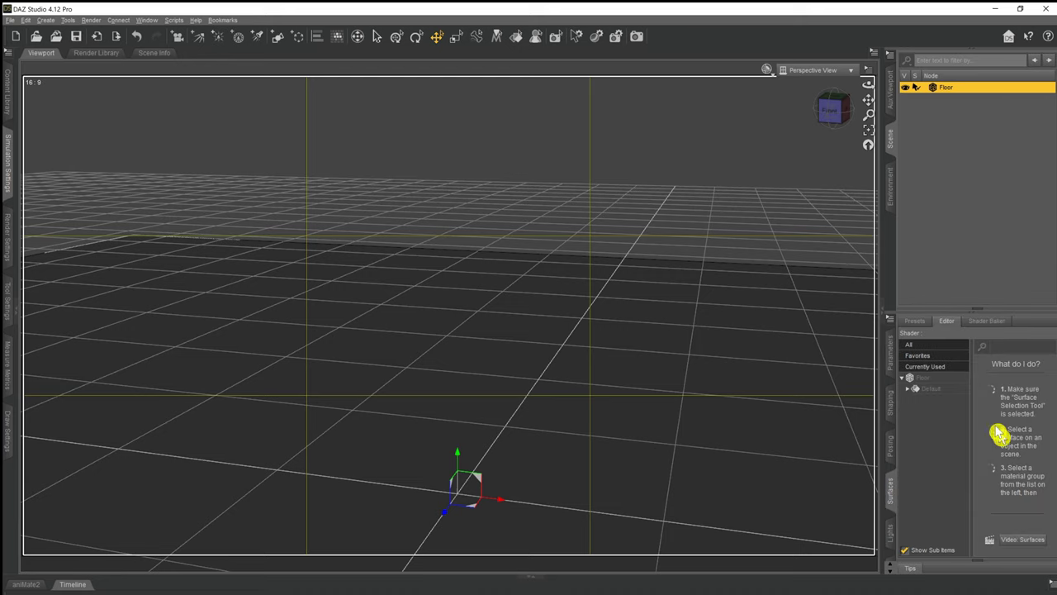
pyautogui.click(939, 388)
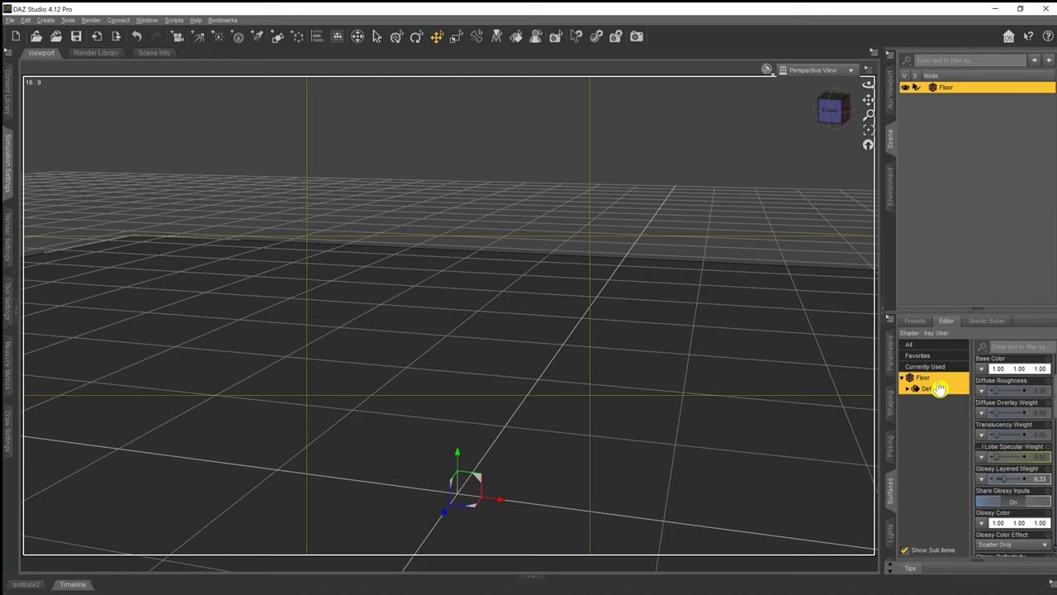
pyautogui.click(1012, 369)
pyautogui.click(654, 286)
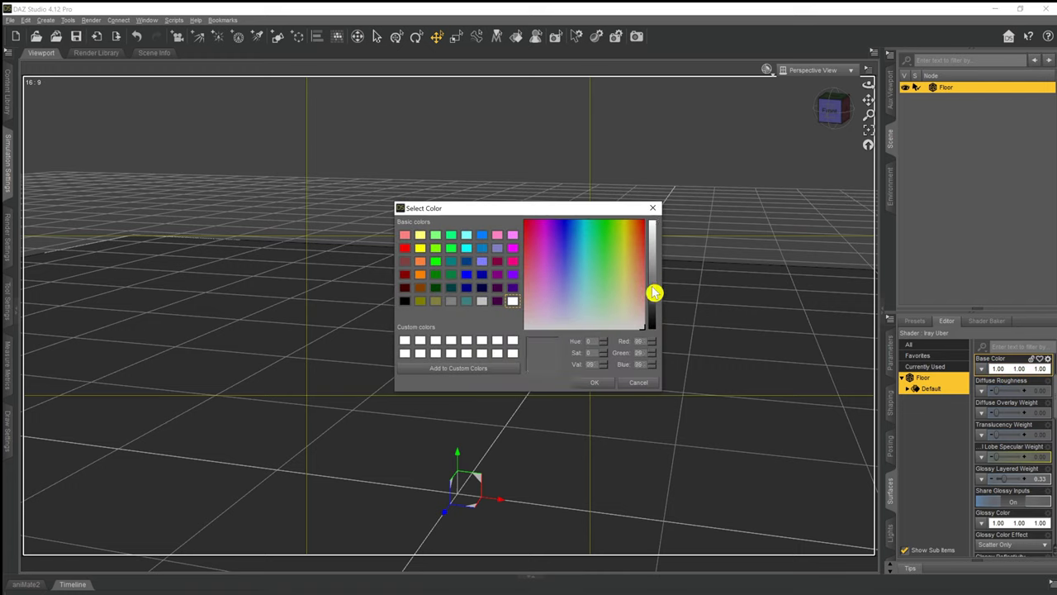
pyautogui.click(603, 385)
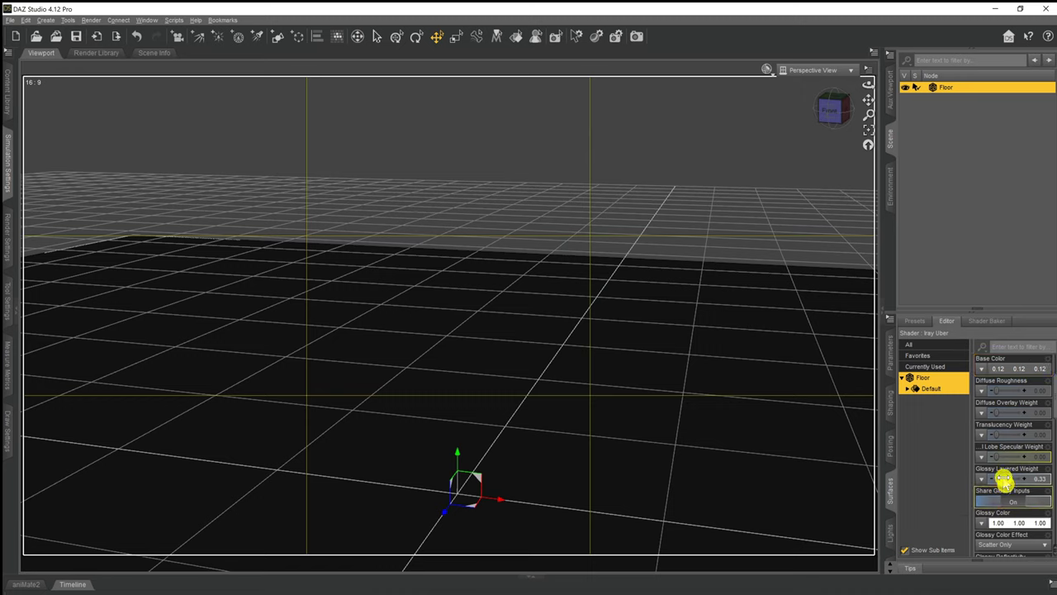
pyautogui.moveTo(1005, 479); pyautogui.dragTo(956, 472)
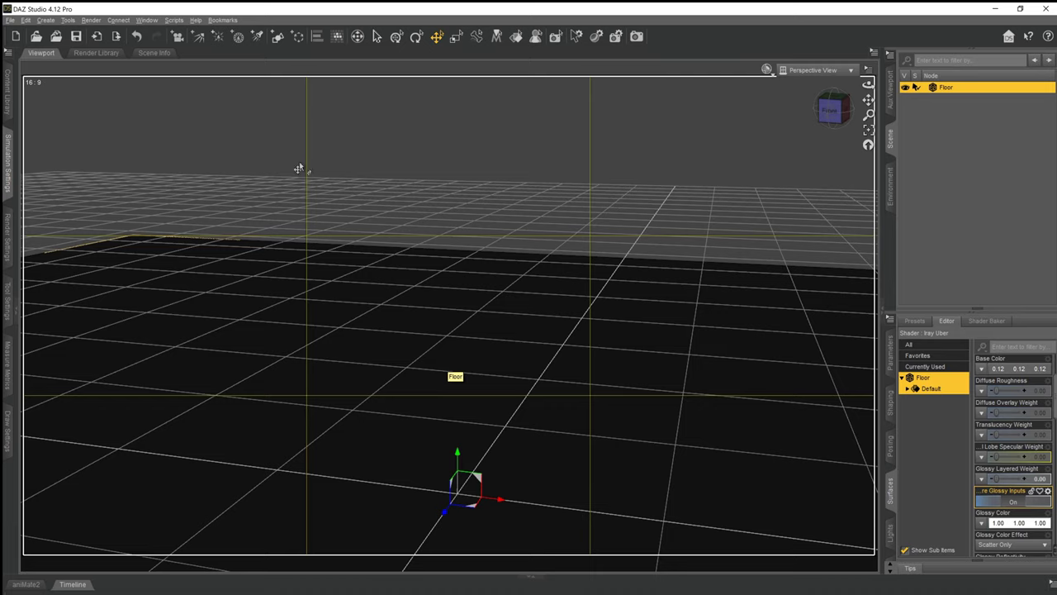
# Create a Sphere primitive placed at World Center on the Floor.
pyautogui.click(45, 20)
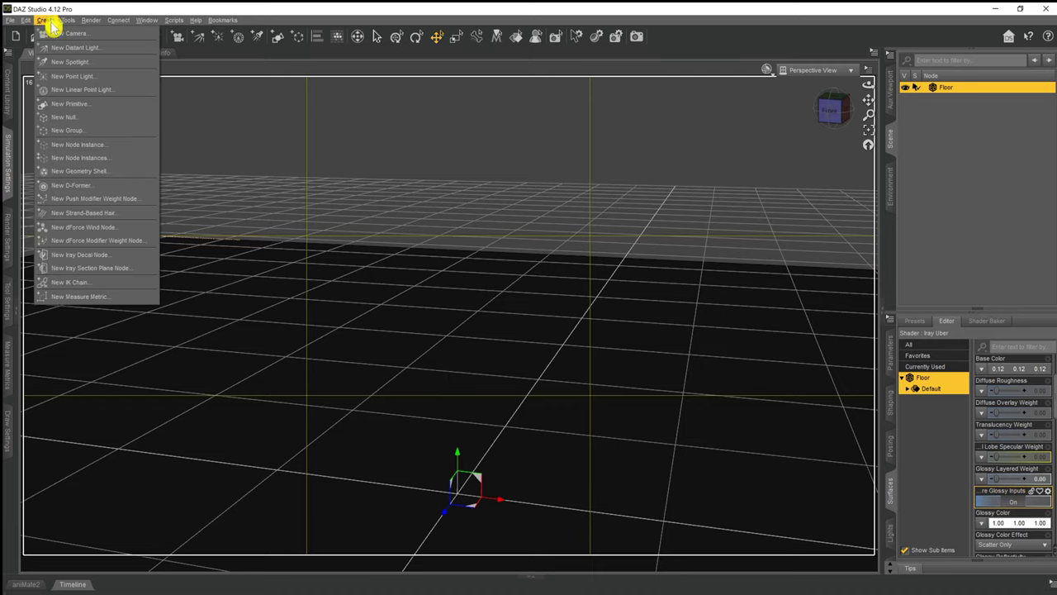
pyautogui.click(85, 105)
pyautogui.click(531, 256)
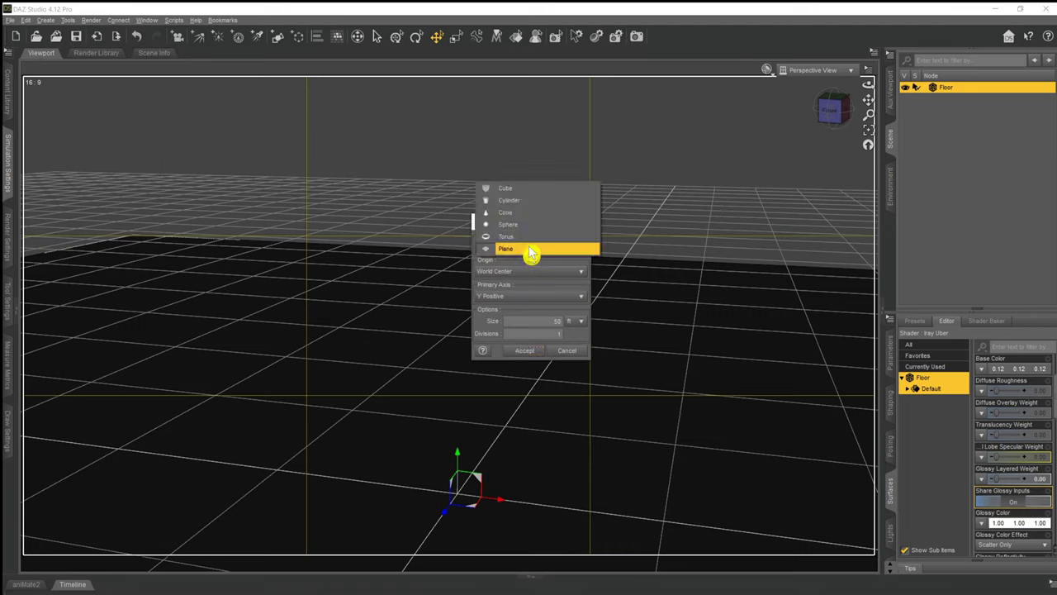
pyautogui.click(531, 224)
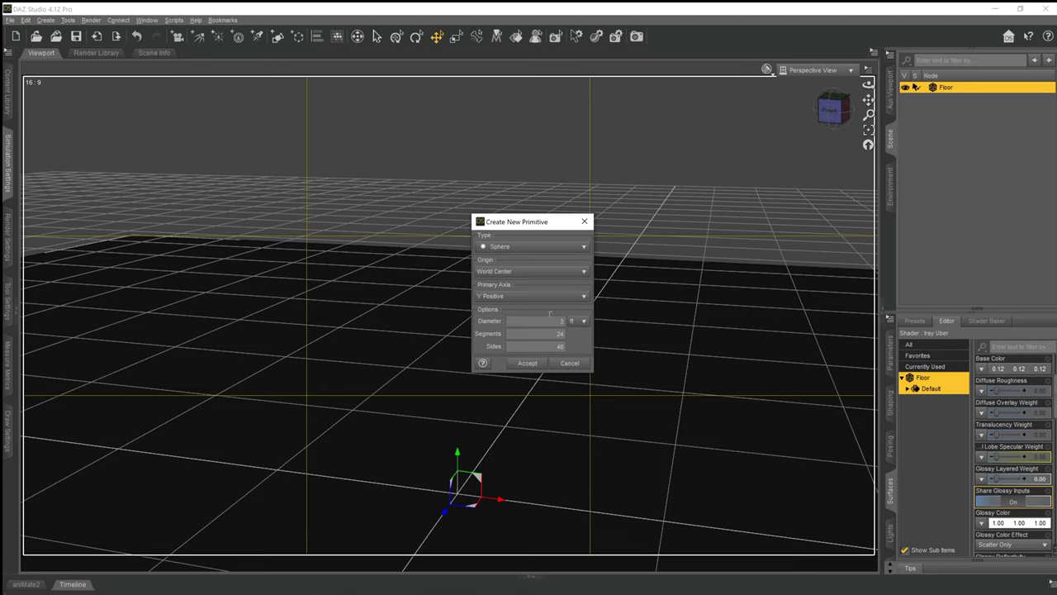
pyautogui.click(593, 336)
pyautogui.click(546, 330)
pyautogui.click(522, 332)
pyautogui.click(508, 338)
pyautogui.click(527, 364)
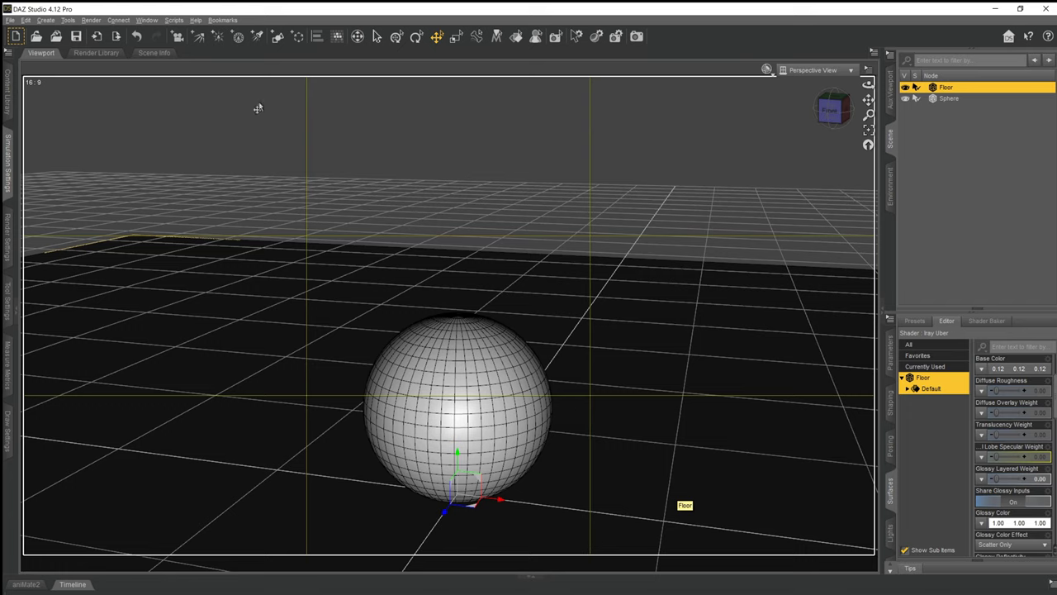
# Create a second, finely subdivided Plane primitive.
pyautogui.click(41, 21)
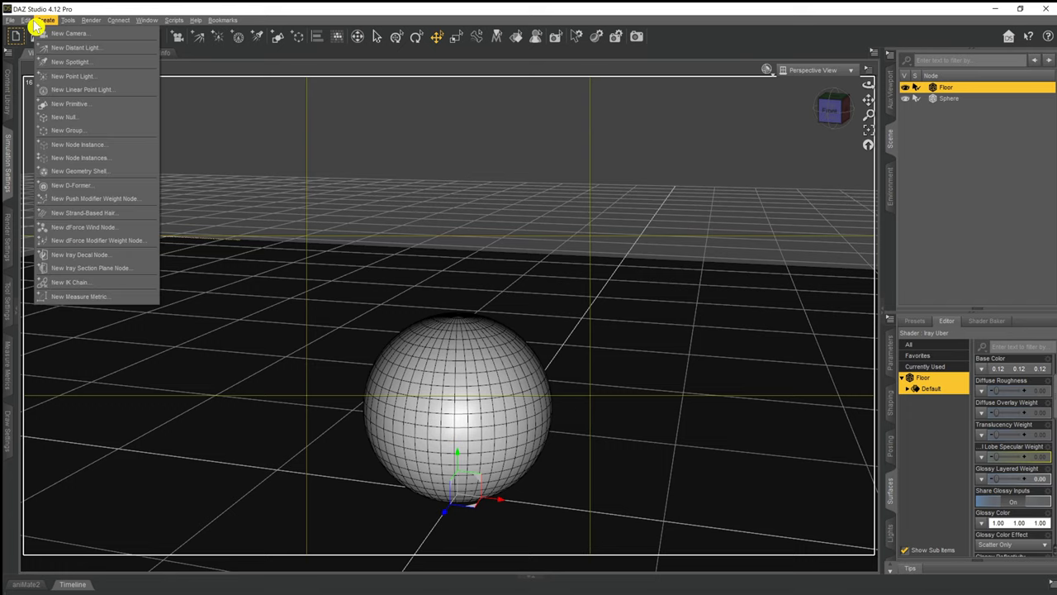
pyautogui.click(73, 108)
pyautogui.click(539, 252)
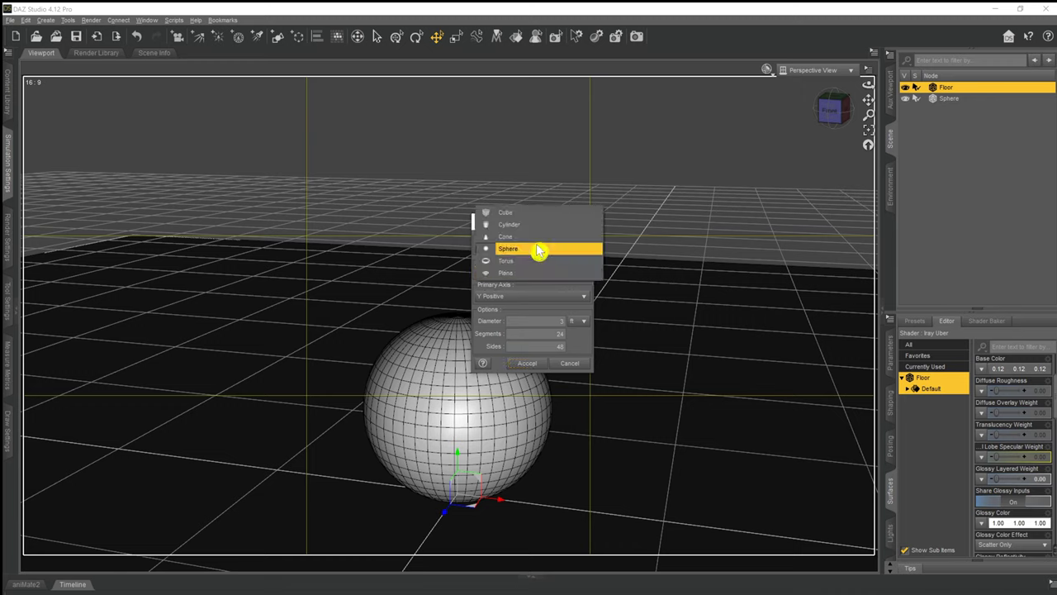
pyautogui.click(509, 273)
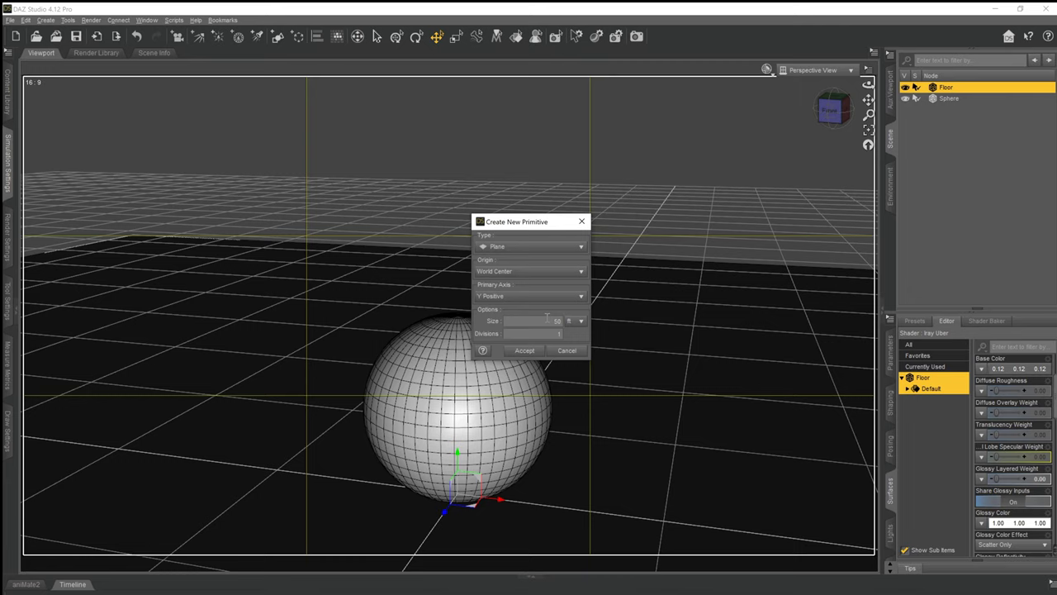
pyautogui.write('5')
pyautogui.click(570, 335)
pyautogui.click(529, 349)
pyautogui.moveTo(541, 346); pyautogui.dragTo(524, 357)
pyautogui.click(523, 357)
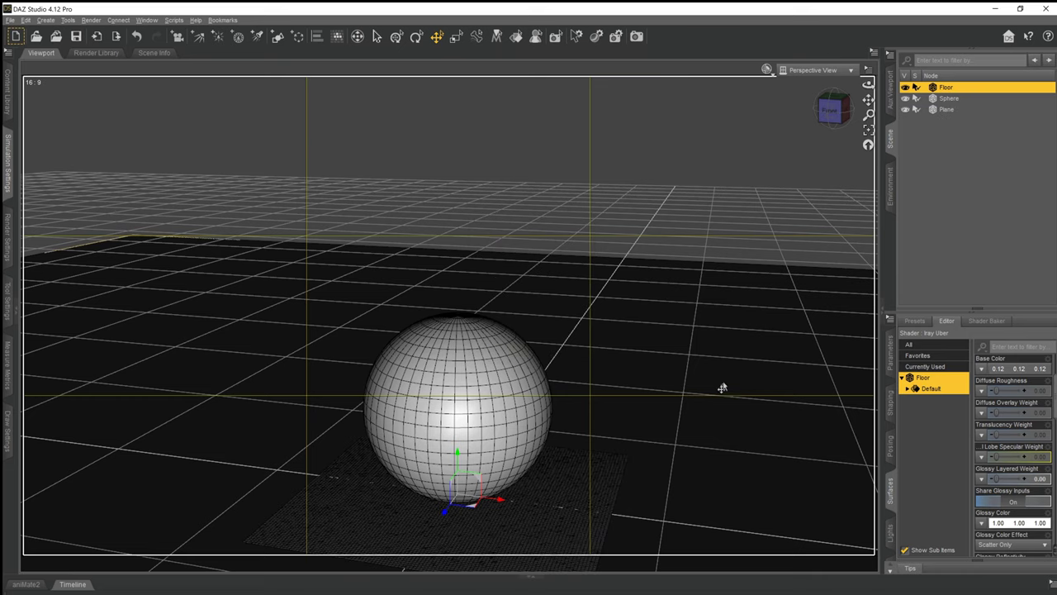
# Raise the new plane until it sits level just above the sphere, checking from side and above.
pyautogui.moveTo(873, 87); pyautogui.dragTo(871, 165)
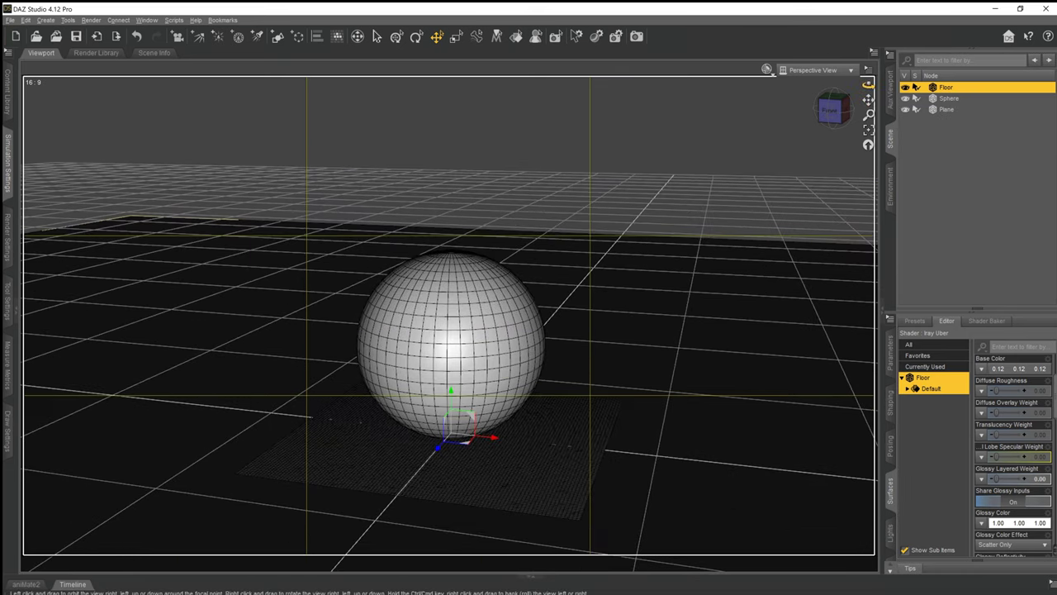
pyautogui.moveTo(869, 85)
pyautogui.mouseDown()
pyautogui.moveTo(869, 115)
pyautogui.moveTo(868, 88)
pyautogui.mouseUp()
pyautogui.click(947, 110)
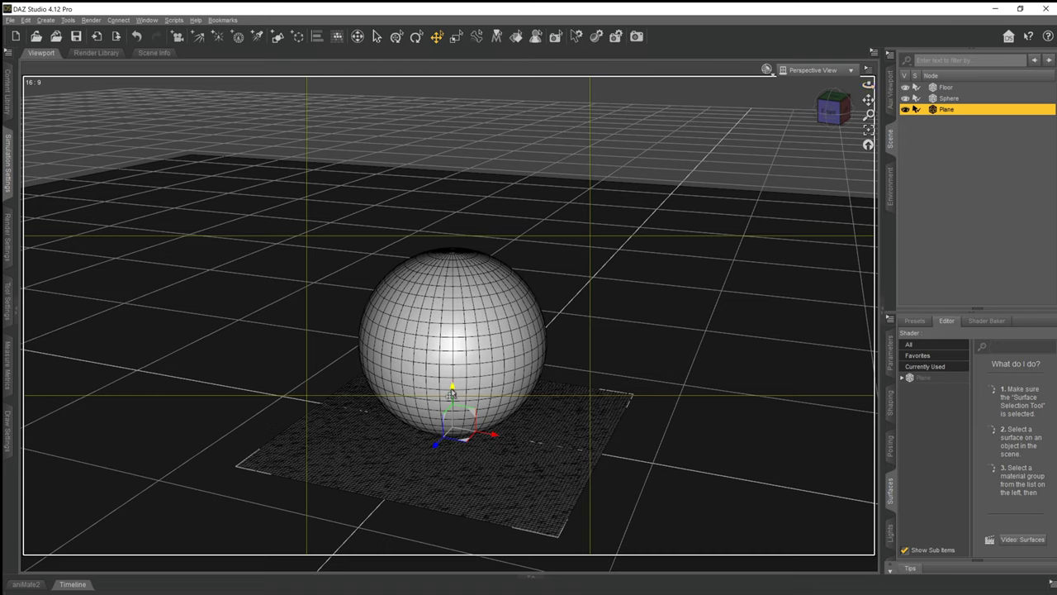
pyautogui.moveTo(452, 388); pyautogui.dragTo(451, 199)
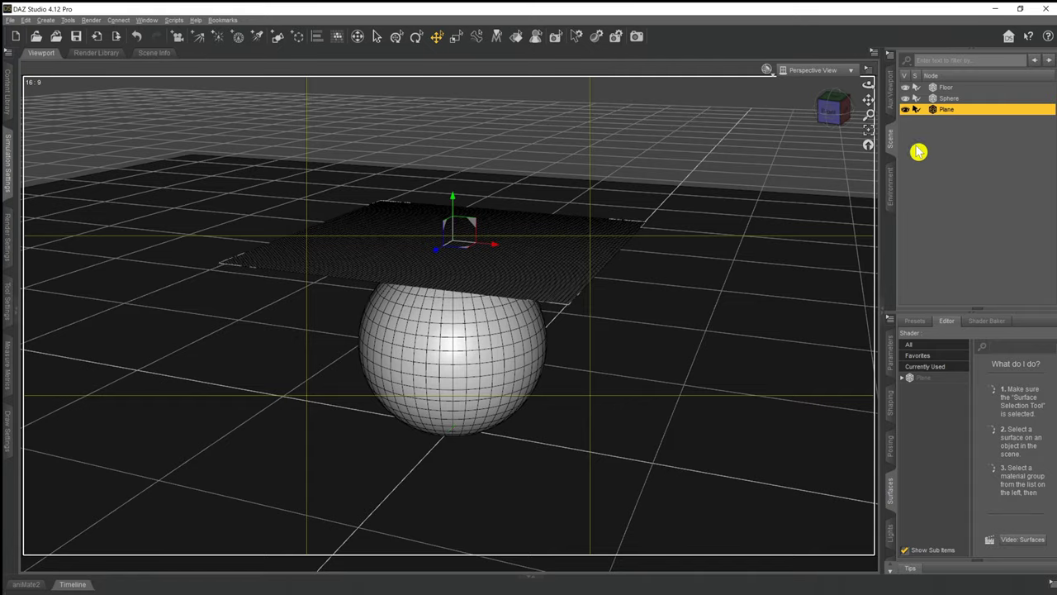
pyautogui.moveTo(868, 86); pyautogui.dragTo(868, 70)
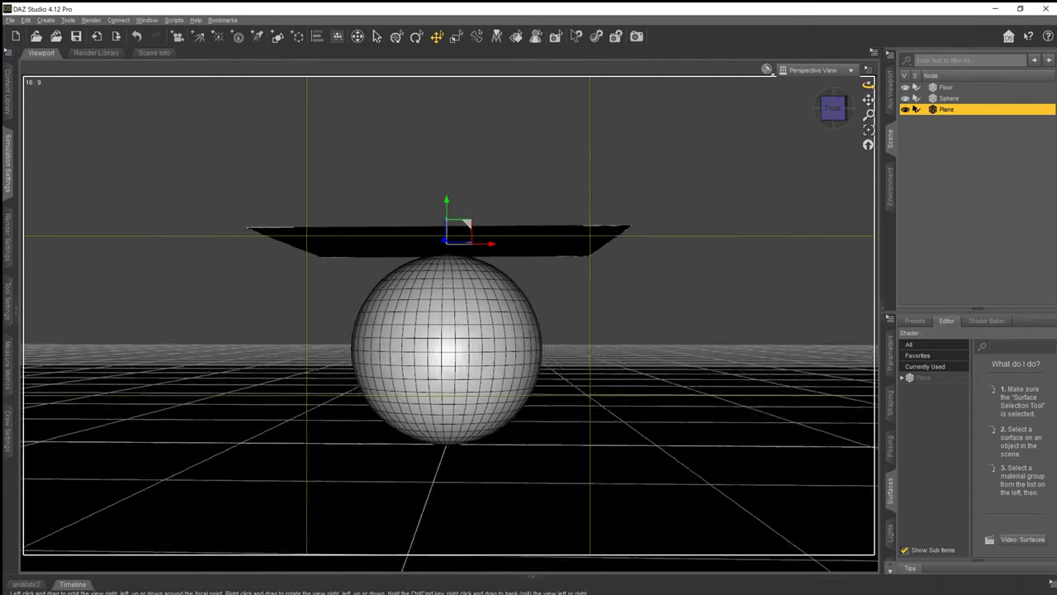
pyautogui.moveTo(868, 85)
pyautogui.mouseDown()
pyautogui.moveTo(869, 114)
pyautogui.moveTo(869, 95)
pyautogui.moveTo(860, 111)
pyautogui.moveTo(869, 88)
pyautogui.mouseUp()
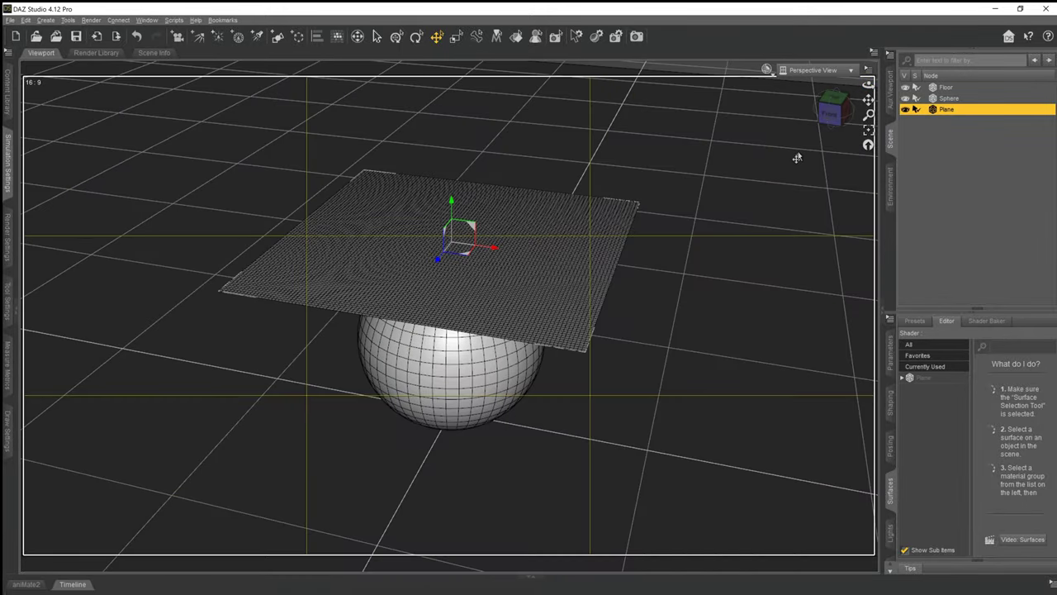
# Name the plane 'Sheet' and give its surface a dark red base colour with Glossy Layered Weight 0.
pyautogui.click(948, 111)
pyautogui.click(928, 382)
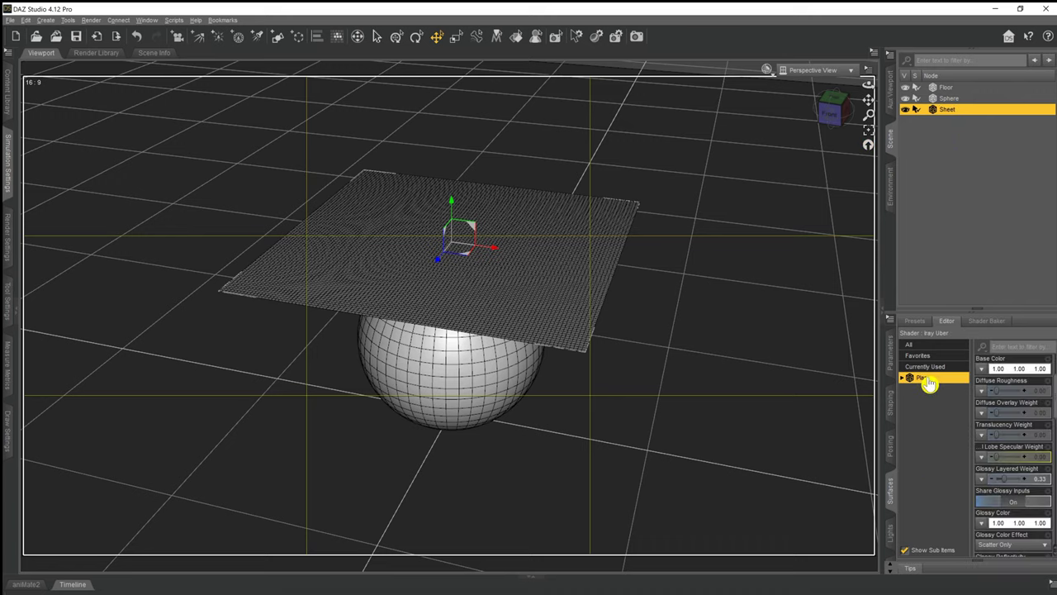
pyautogui.click(1013, 373)
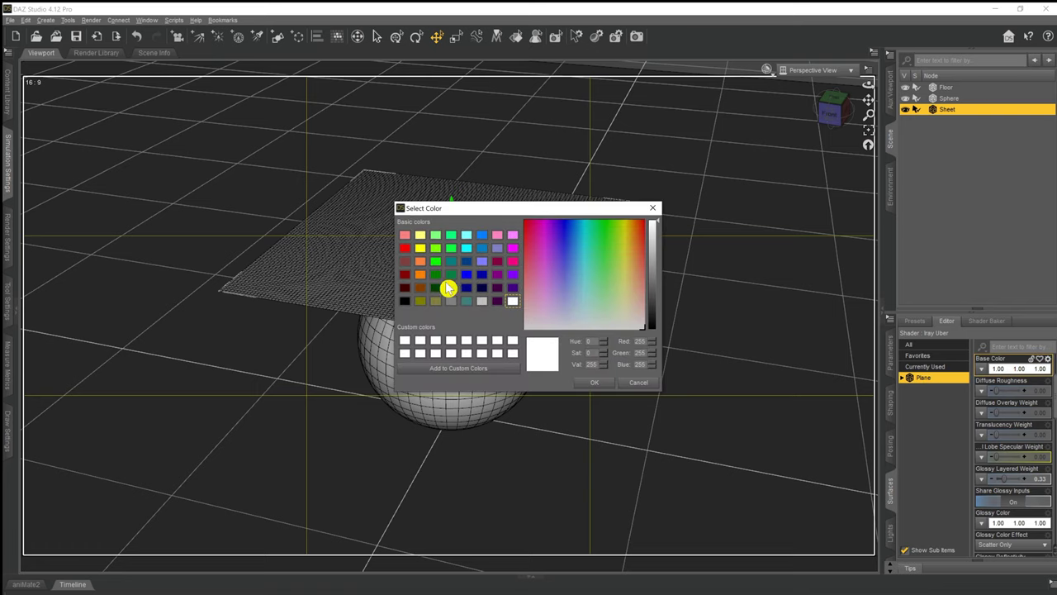
pyautogui.click(404, 261)
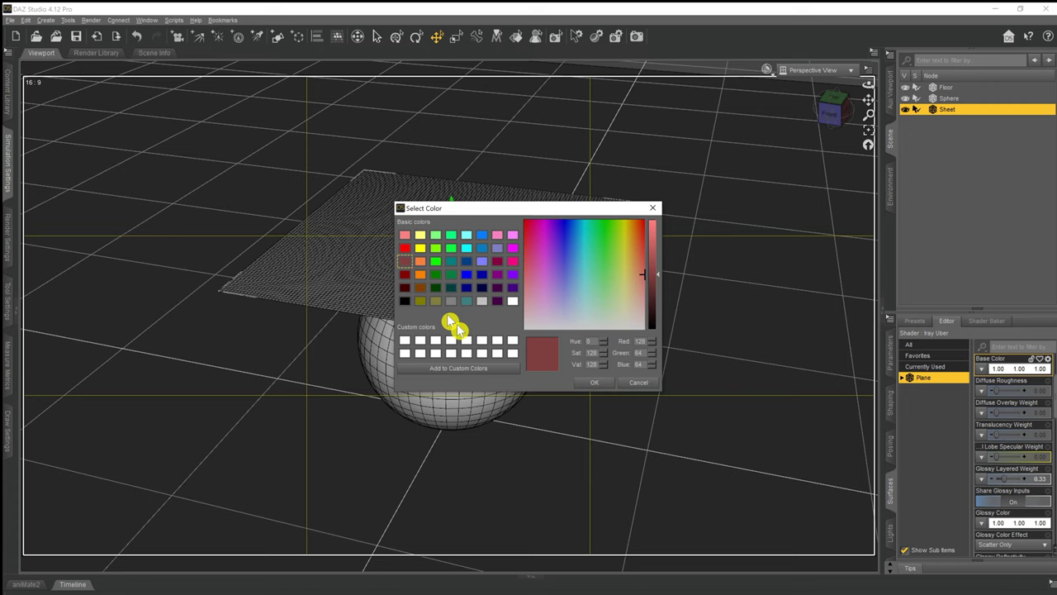
pyautogui.click(584, 385)
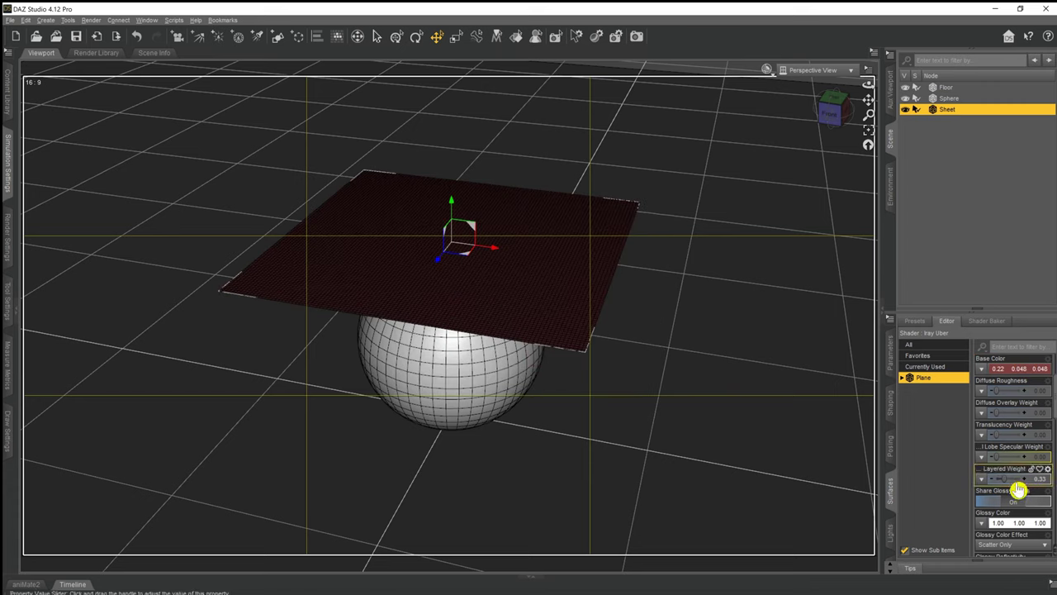
pyautogui.moveTo(1002, 476); pyautogui.dragTo(968, 477)
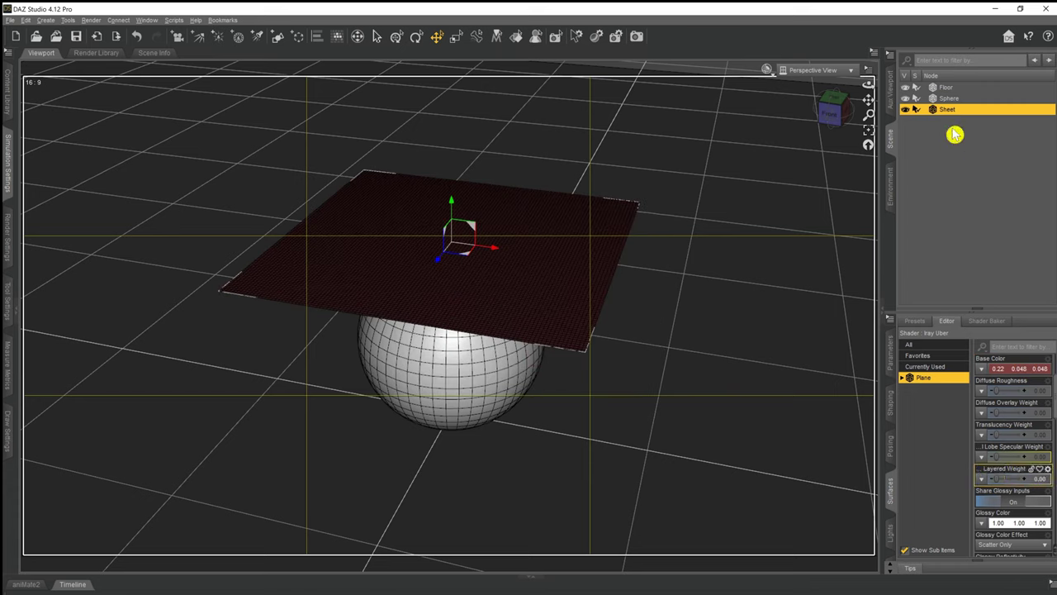
pyautogui.click(950, 99)
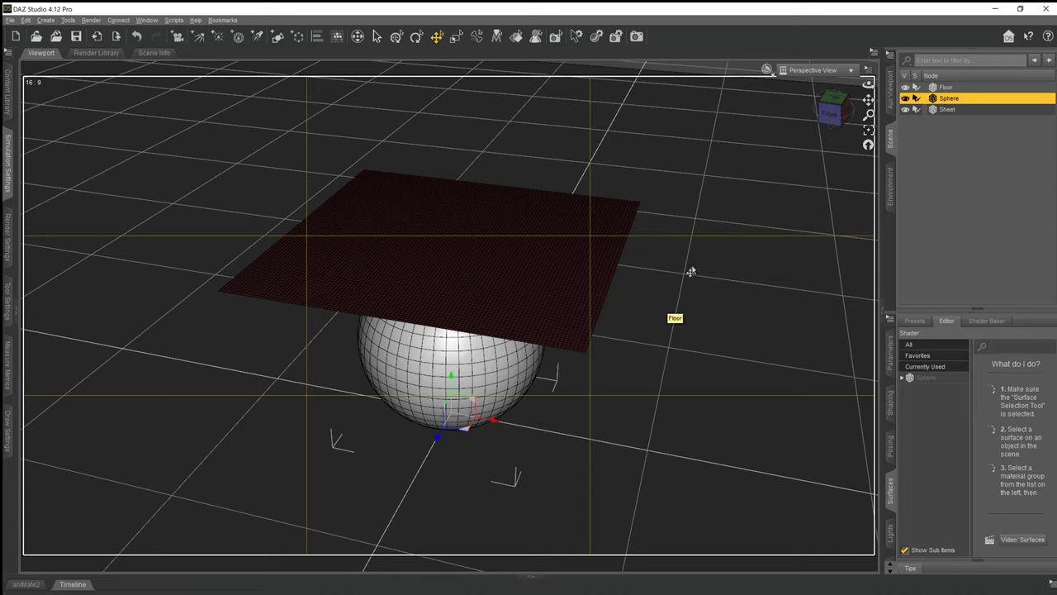
# Open Simulation Settings from Window > Panes (Tabs) and dock it in the left panel.
pyautogui.click(8, 159)
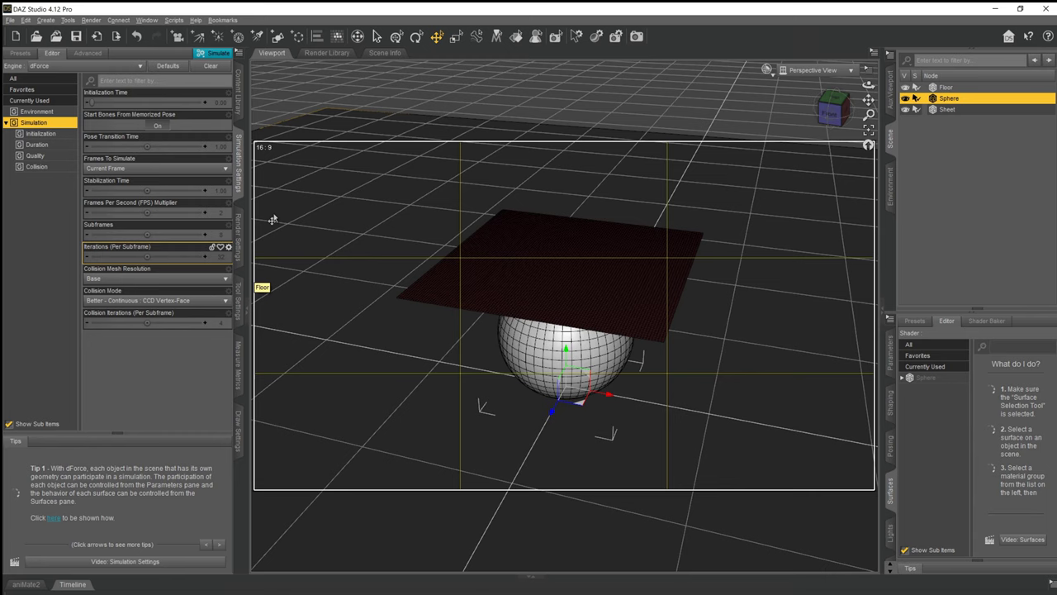
pyautogui.click(146, 20)
pyautogui.moveTo(165, 33)
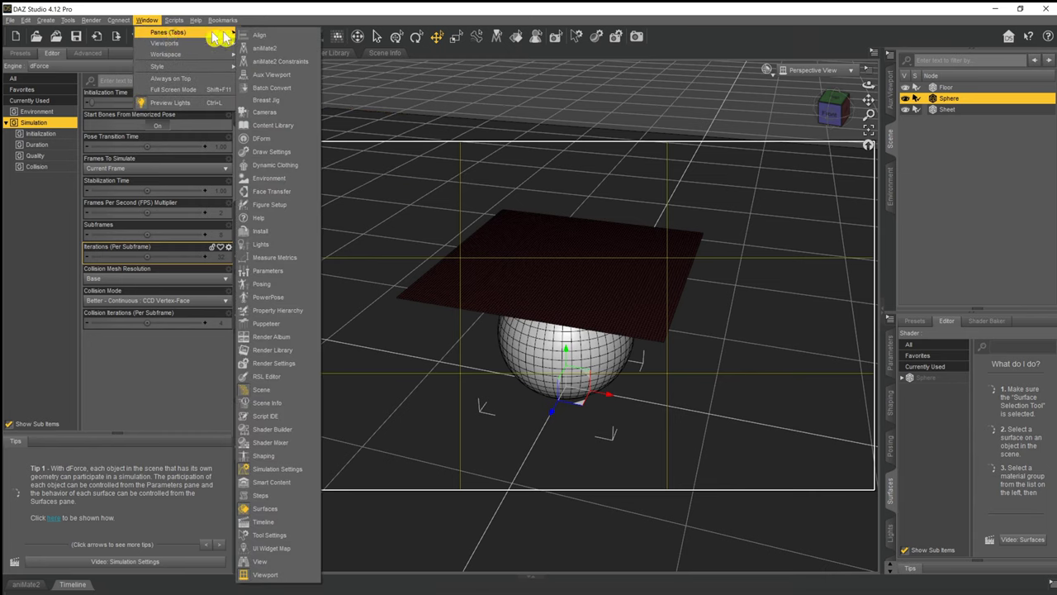
pyautogui.click(278, 469)
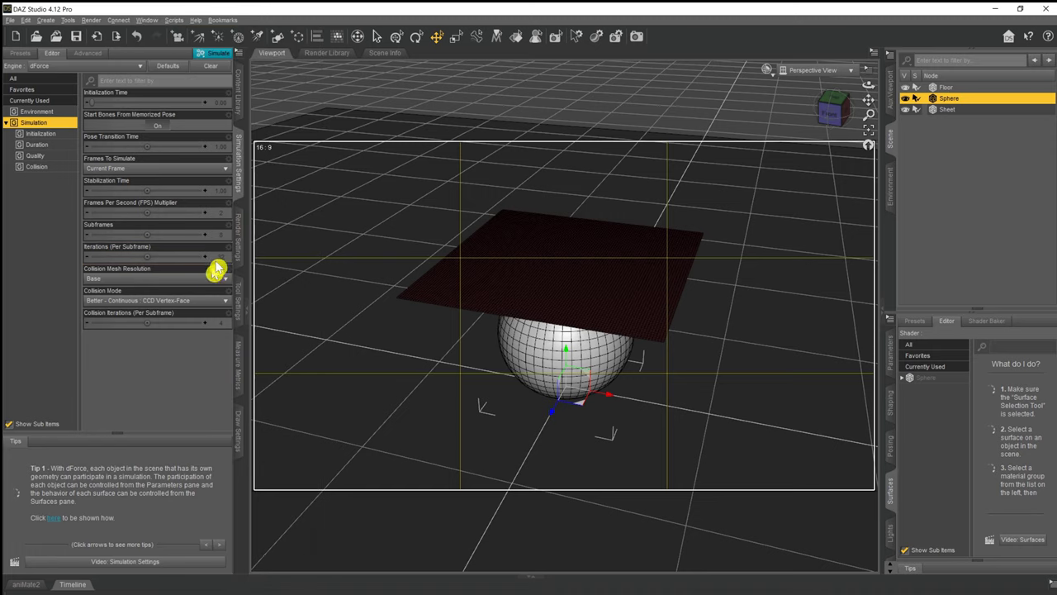
pyautogui.moveTo(235, 190); pyautogui.dragTo(373, 328)
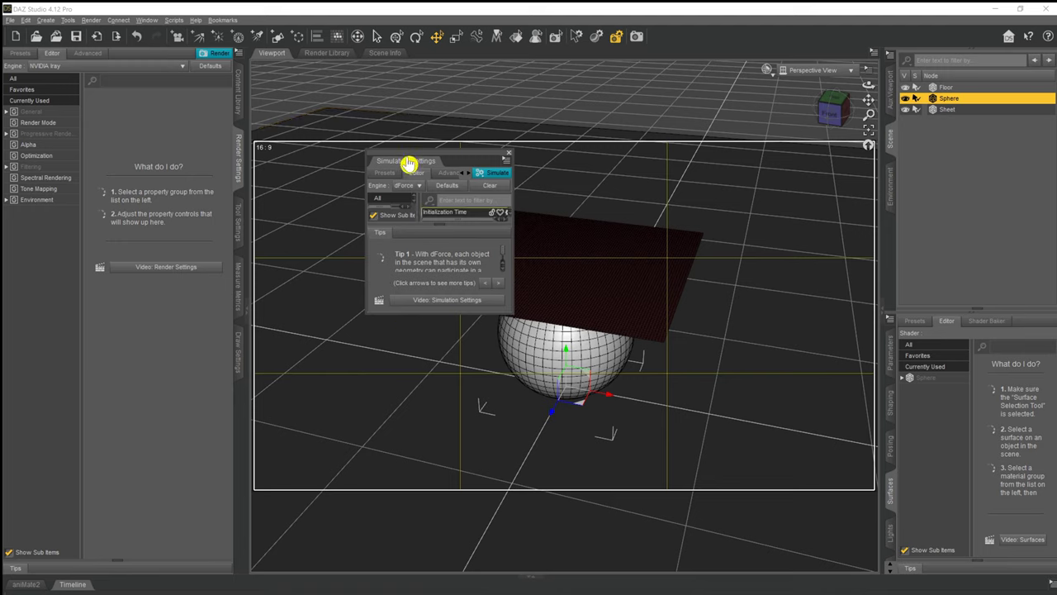
pyautogui.moveTo(242, 127); pyautogui.dragTo(243, 130)
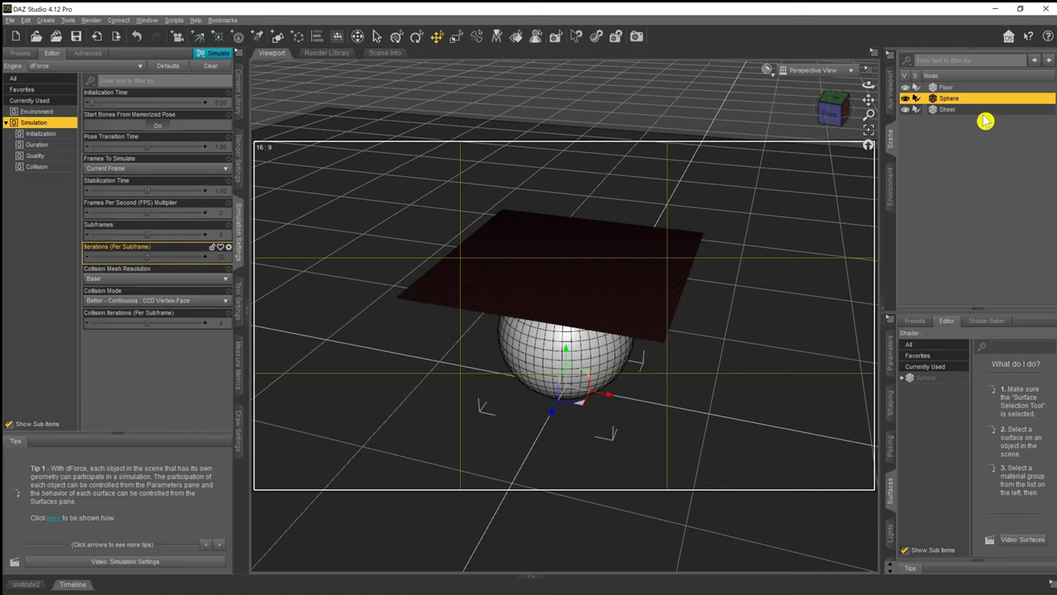
# Add a dForce Dynamic Surface modifier to the Sheet.
pyautogui.click(951, 111)
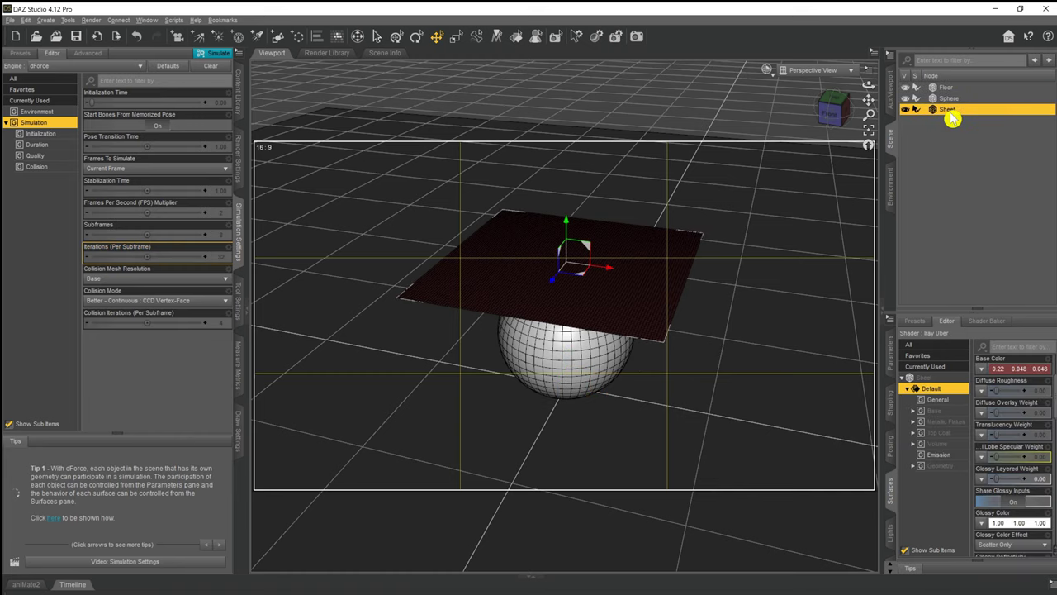
pyautogui.click(238, 52)
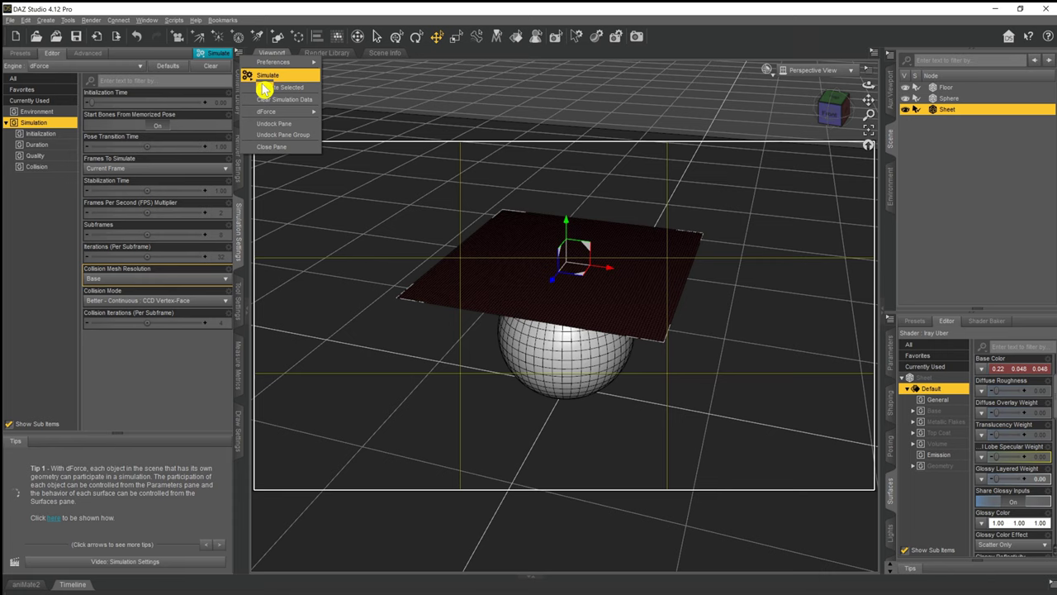
pyautogui.moveTo(266, 114)
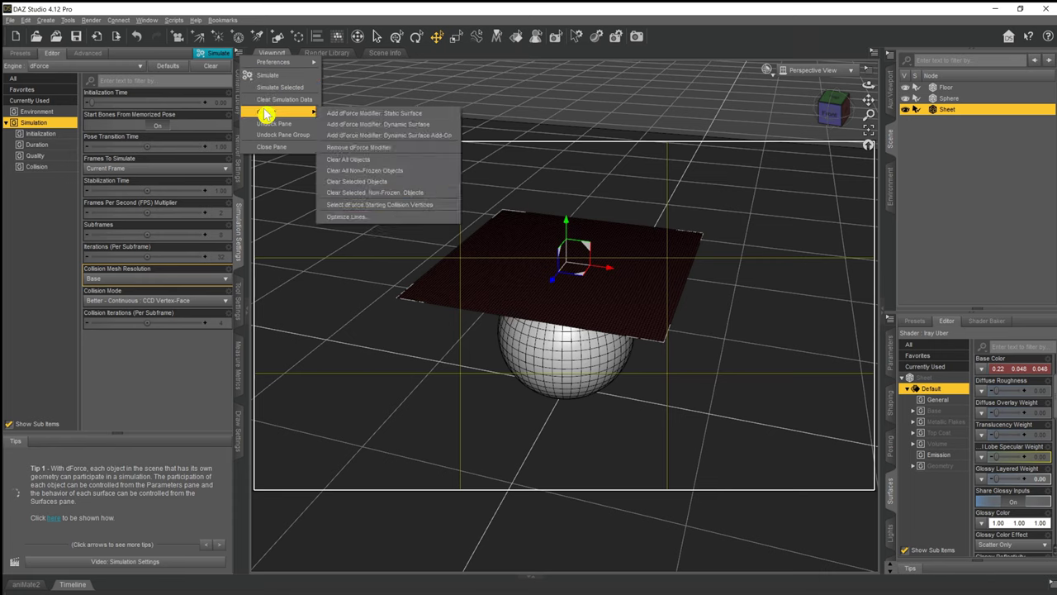
pyautogui.click(413, 126)
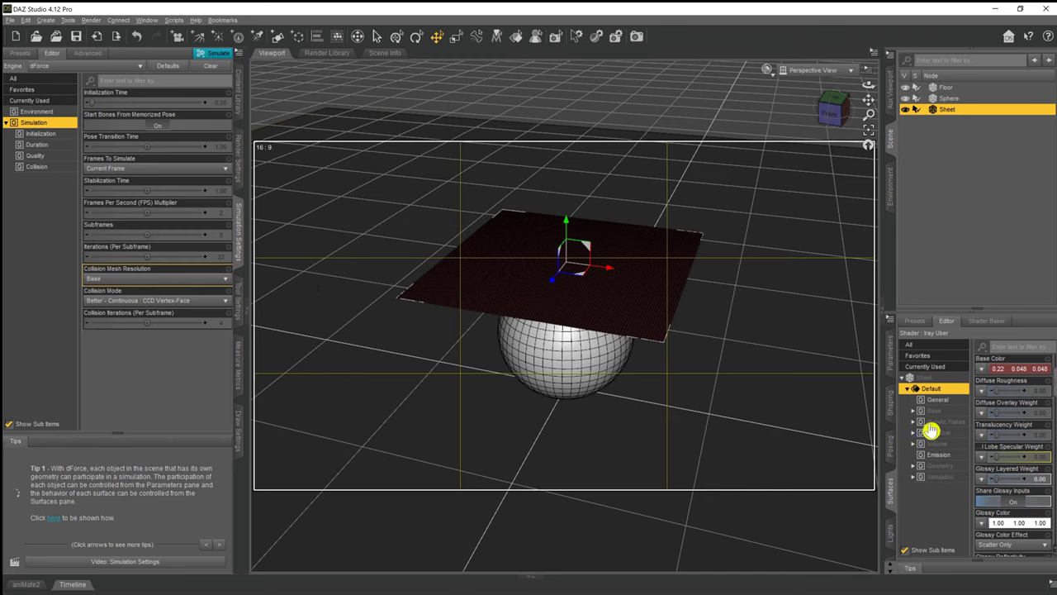
# Show the Sheet's Simulation parameters and leave Frames To Simulate at Current Frame.
pyautogui.click(889, 359)
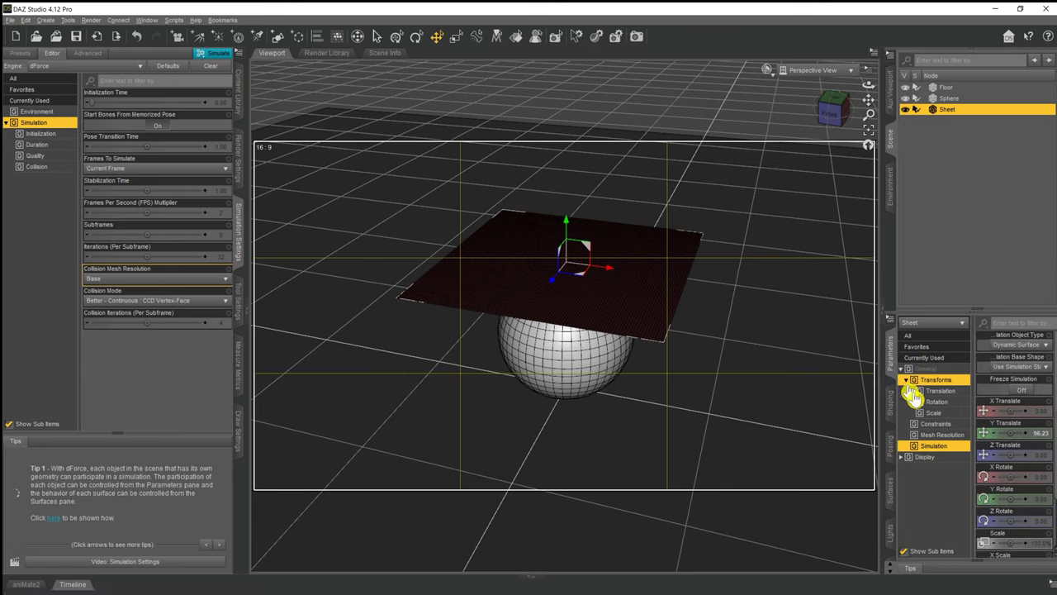
pyautogui.click(934, 450)
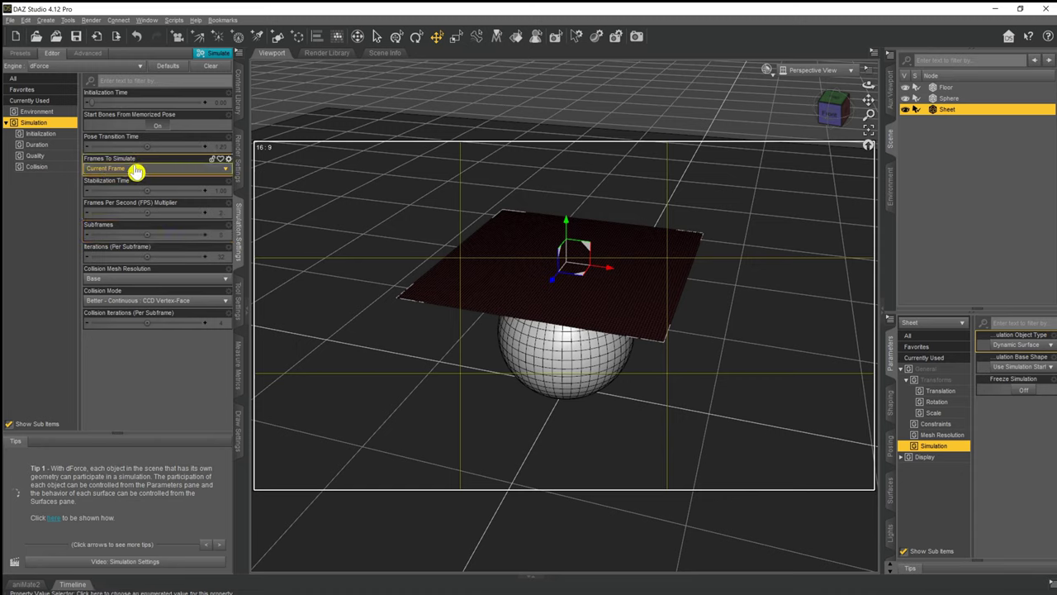
pyautogui.click(168, 169)
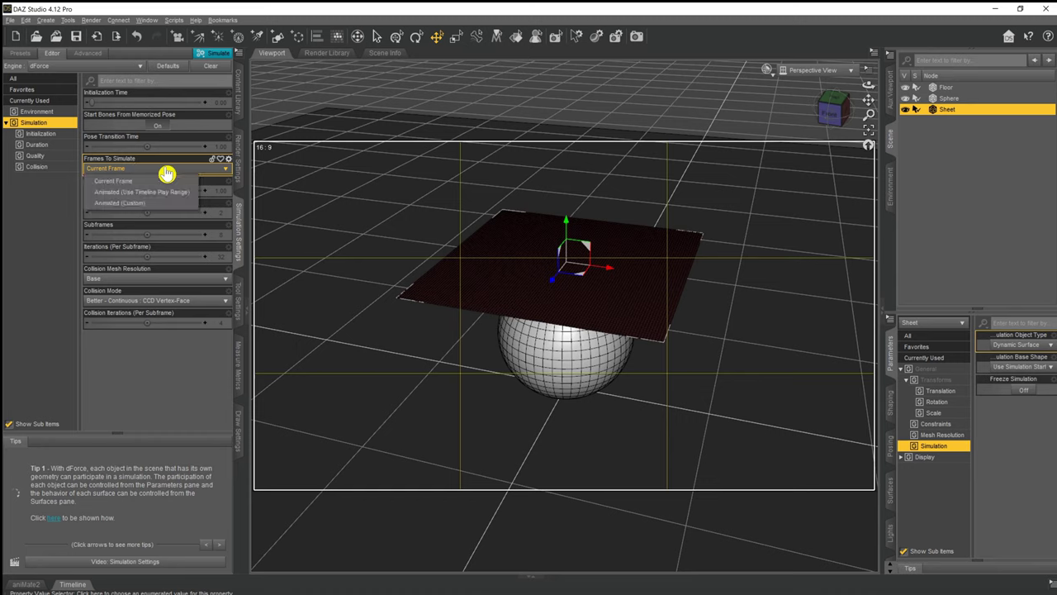
pyautogui.click(138, 182)
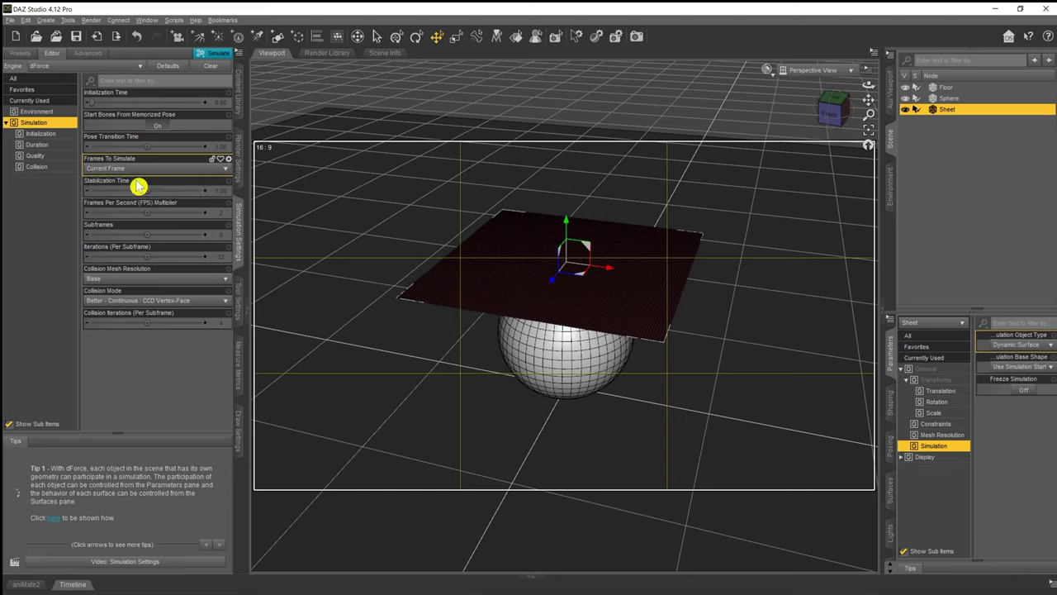
# Run Simulate and orbit around to inspect the red Sheet draped over the sphere.
pyautogui.click(216, 55)
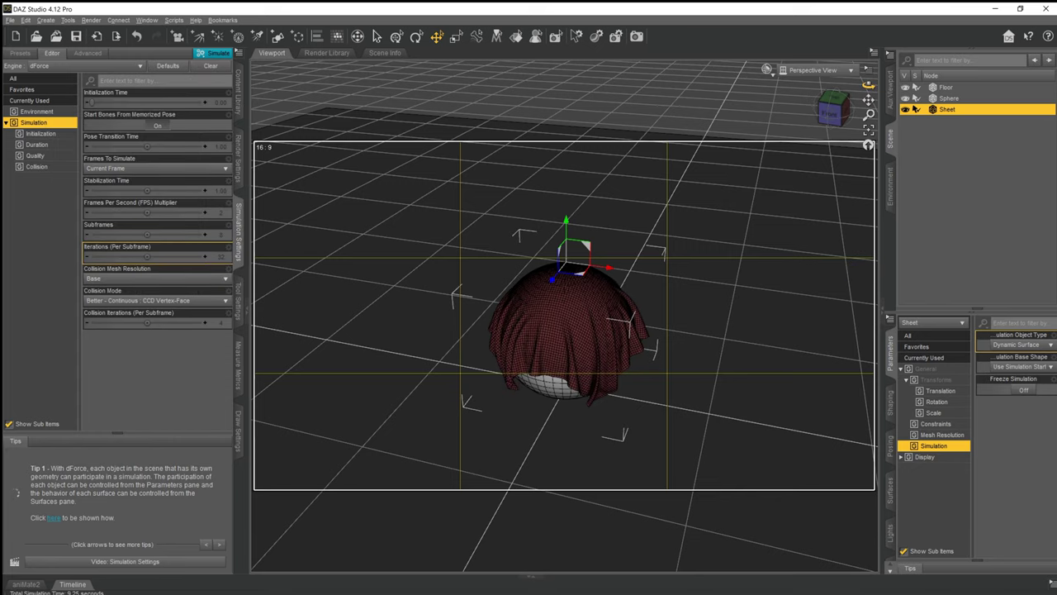
pyautogui.moveTo(868, 85); pyautogui.dragTo(829, 73)
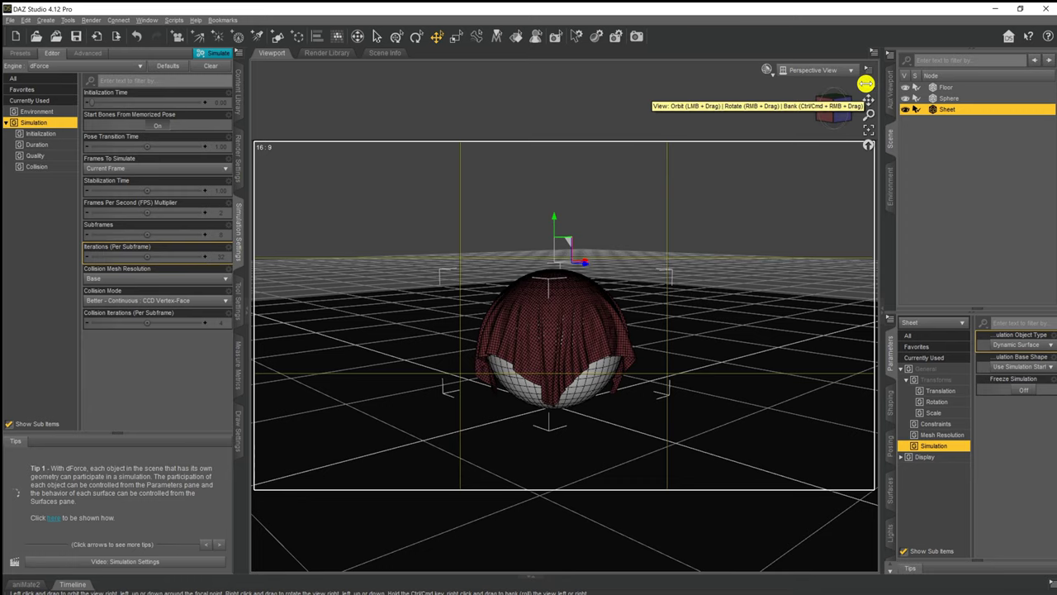
pyautogui.moveTo(868, 145); pyautogui.dragTo(673, 242)
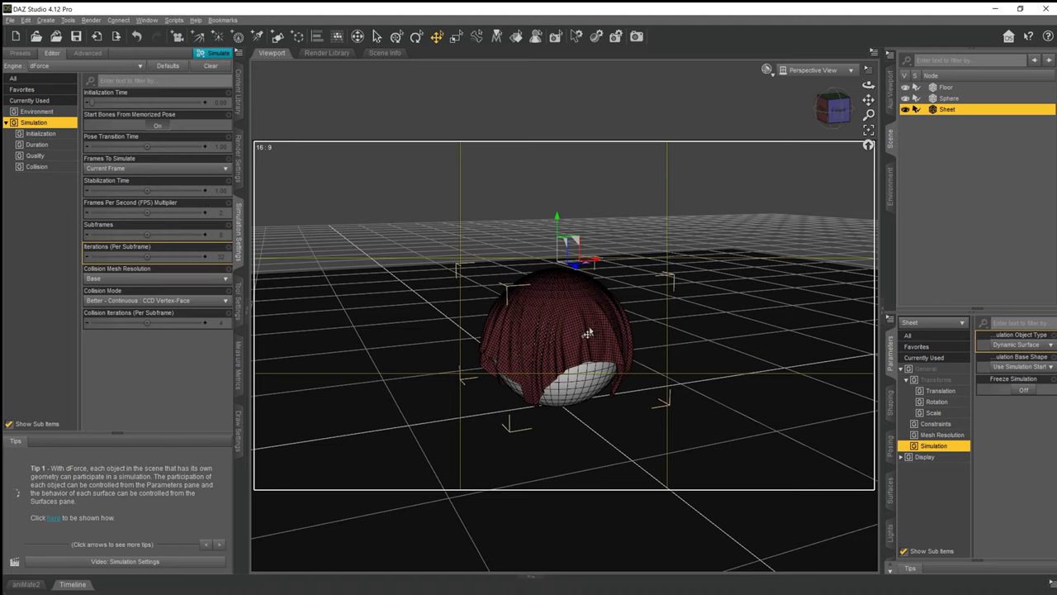